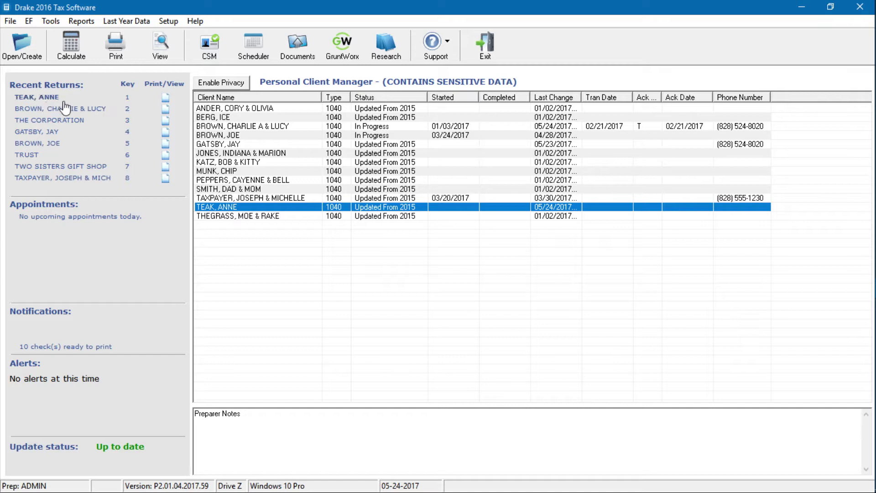
Open THE CORPORATION return and load THE CORPORATIONTB.XLS through Trial Balance Import's Open Existing
click(56, 121)
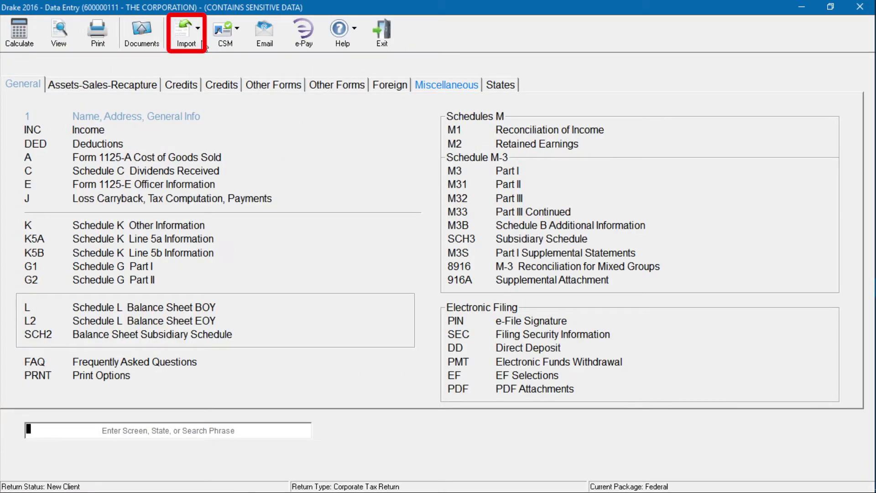
click(202, 45)
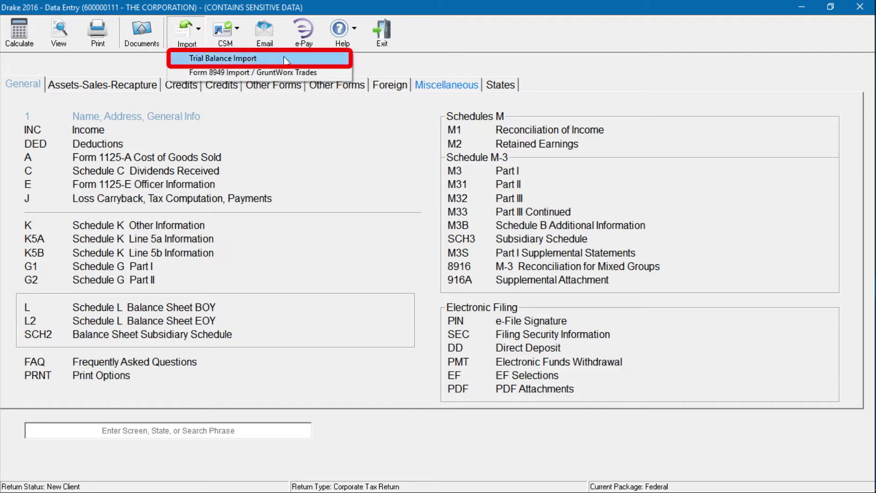
click(340, 62)
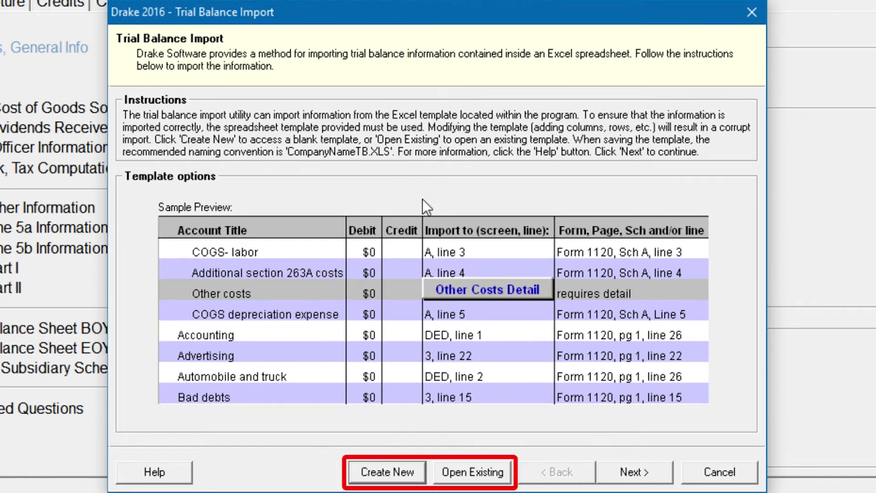
click(479, 481)
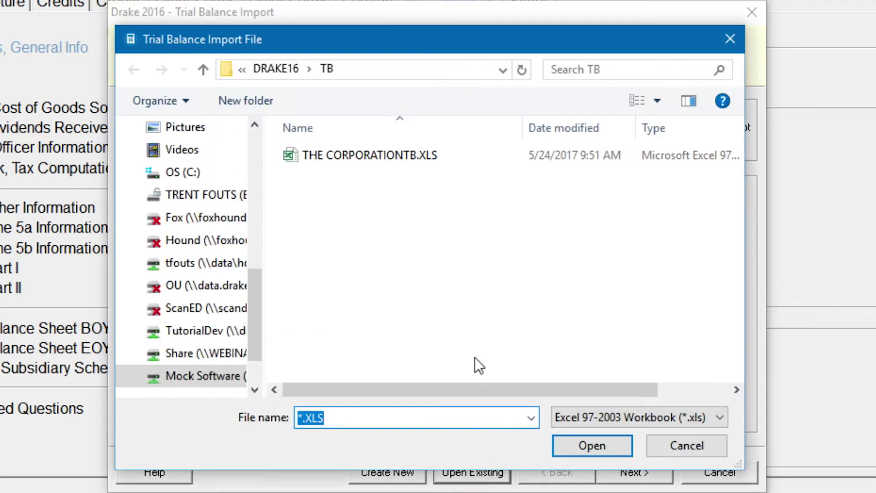
click(356, 158)
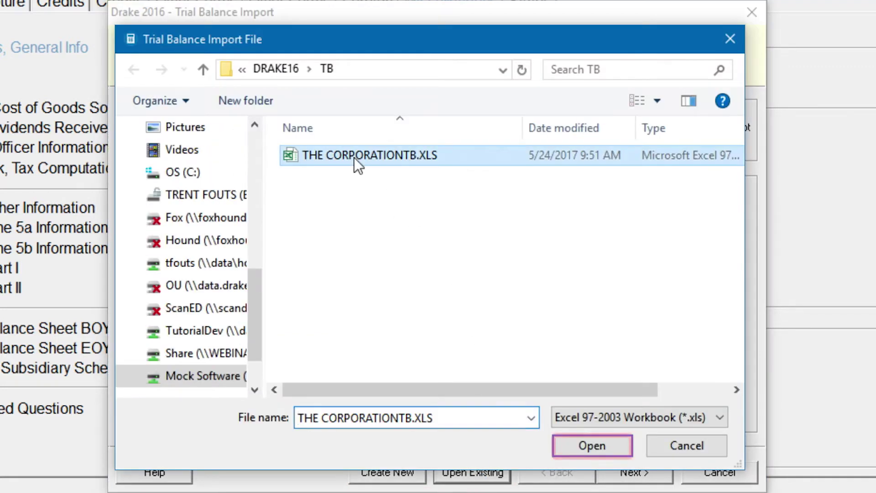
click(565, 454)
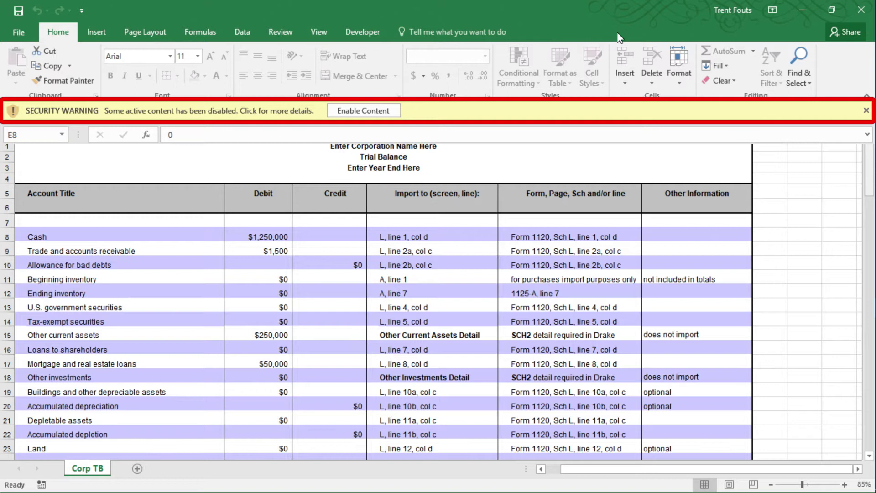
Enable the workbook's active content and view its file Info page
click(395, 110)
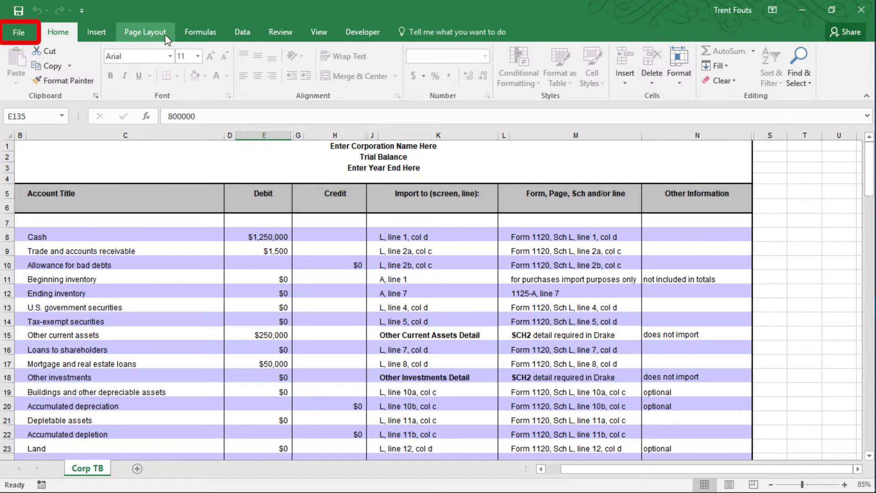
click(17, 34)
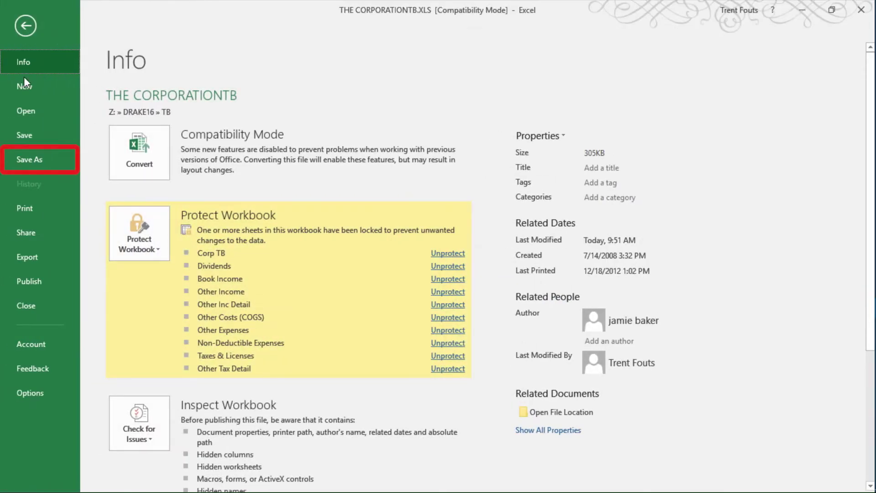
Save THE CORPORATIONTB.XLS under its existing name in the current TB folder
click(40, 157)
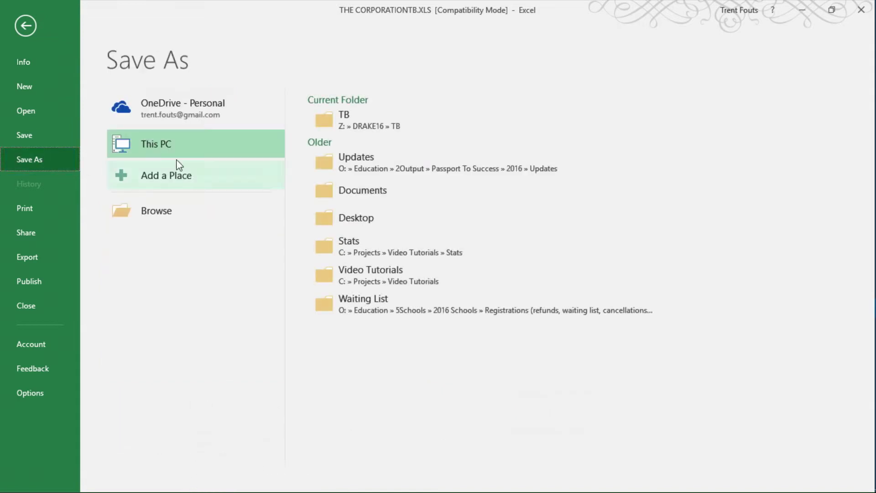
click(319, 127)
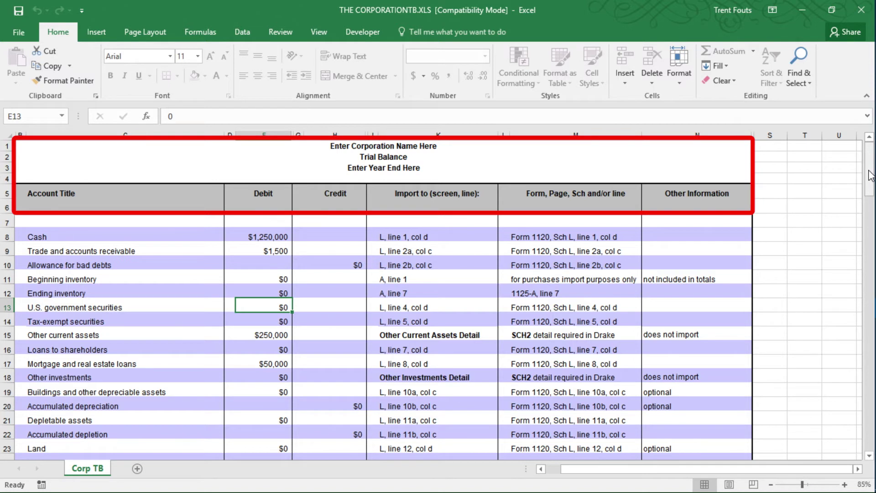
Scroll to rows 137–144 to check the totals, out of balance by ($1,786,000)
drag(870, 176, 874, 384)
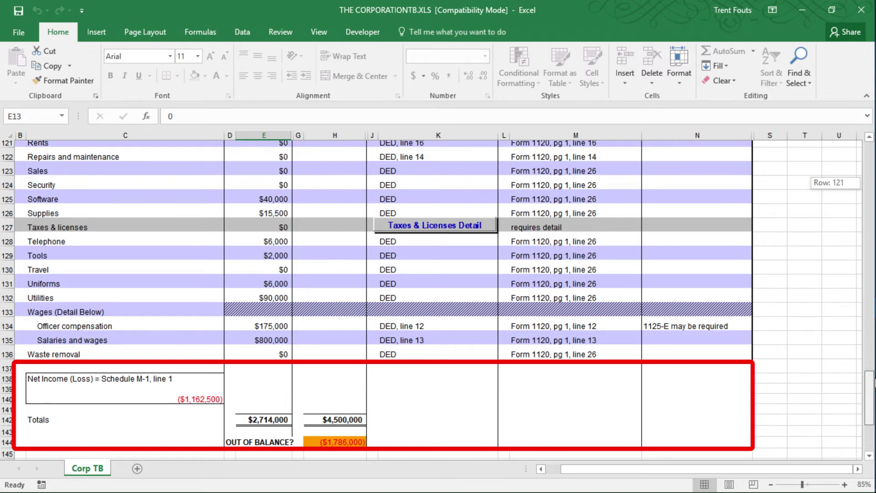
drag(870, 383, 870, 386)
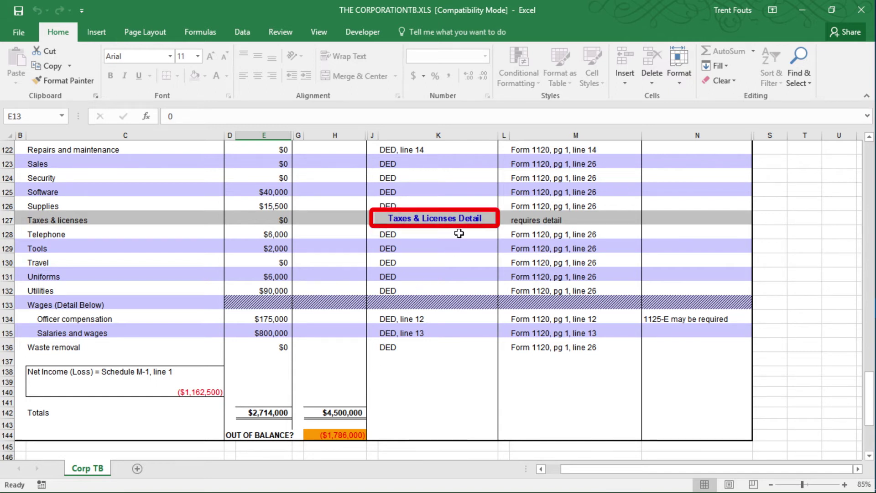
Enter state income tax 1500, state franchise tax 1,600 and city income tax 600 in Taxes & Licenses Detail
click(480, 219)
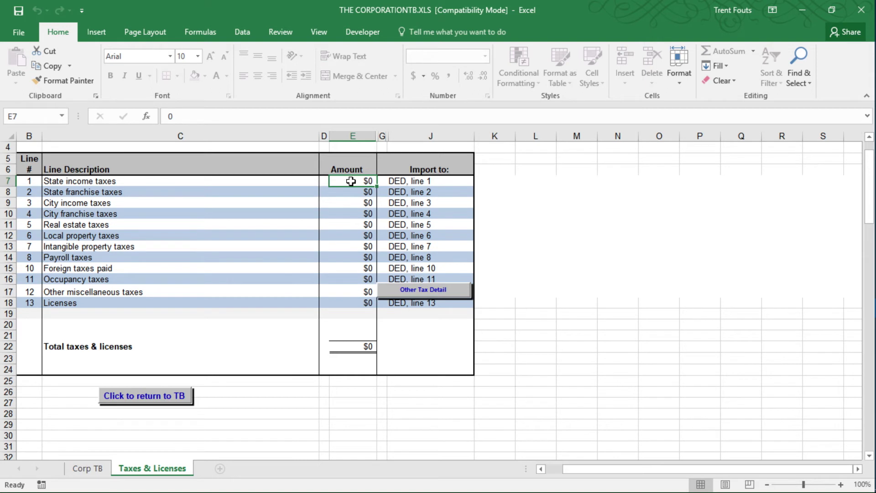
text(1500)
key(Return)
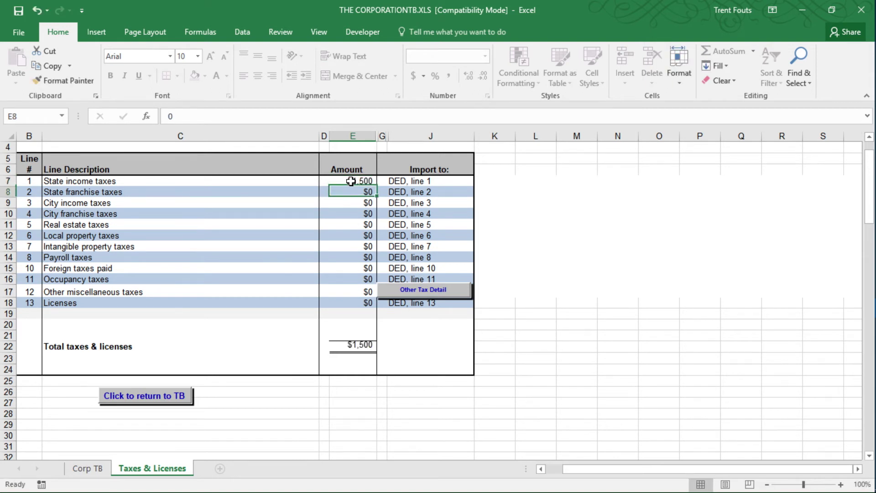
text(1,60)
text(00)
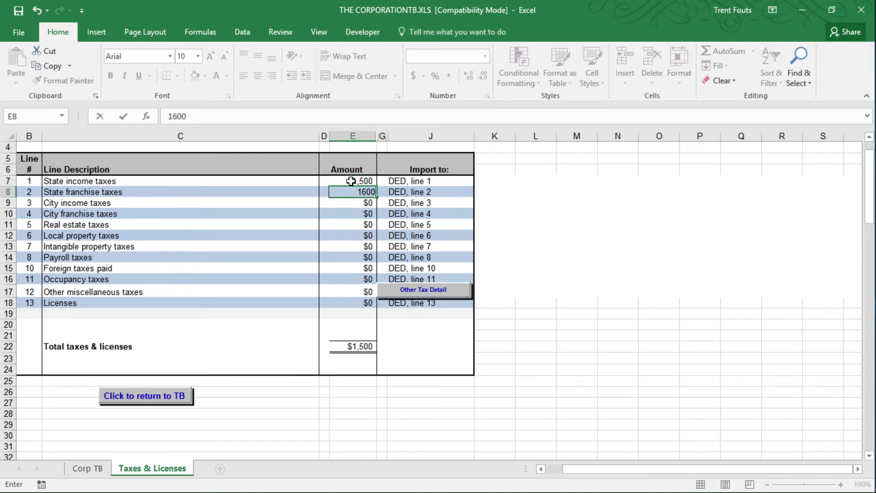
key(Return)
text(600)
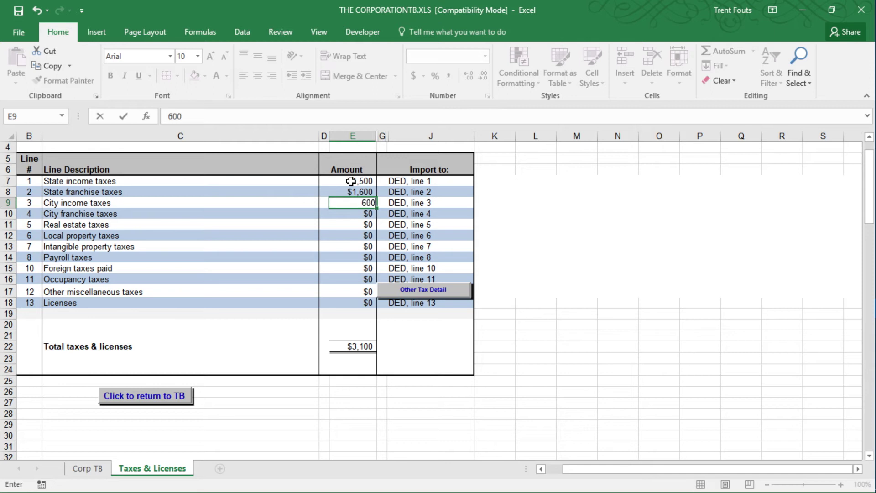
key(Return)
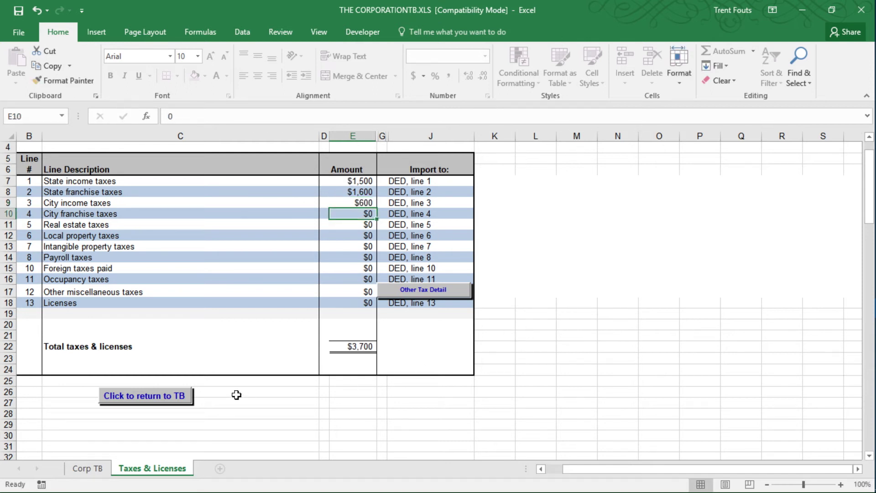
Return to the main trial balance sheet and switch back to Drake
click(188, 404)
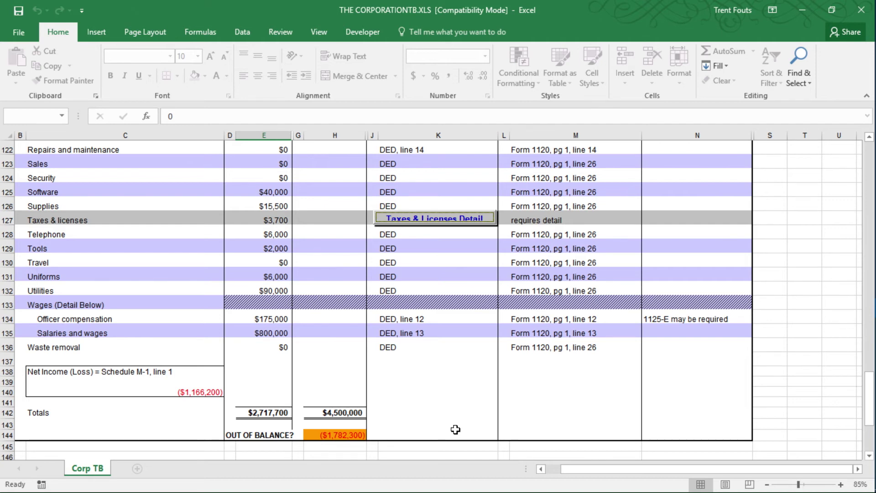
key(alt+Tab)
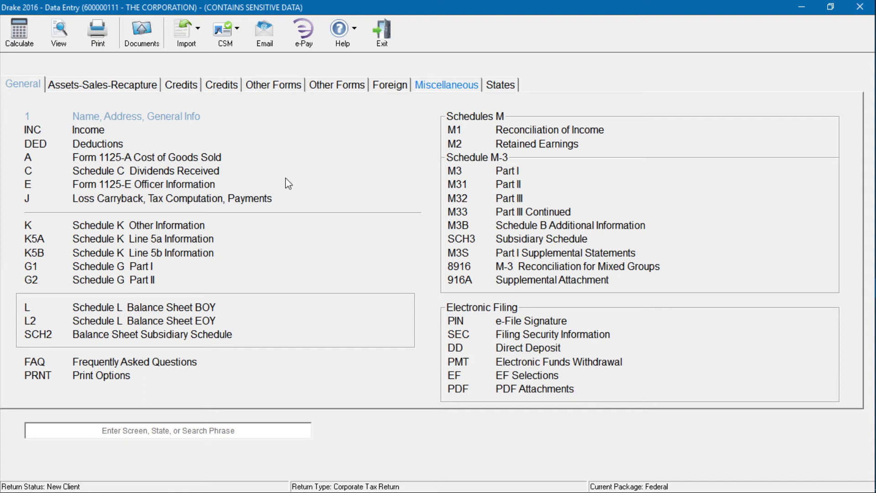
click(196, 45)
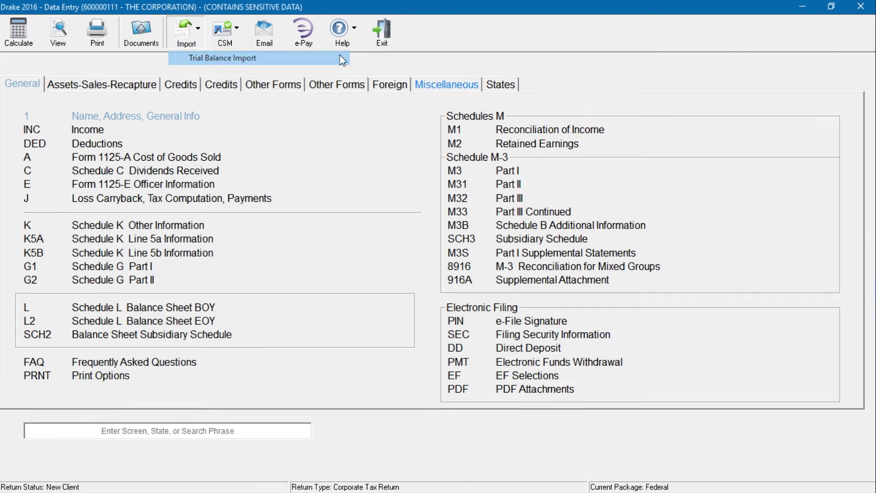
Choose THE CORPORATIONTB.XLS with all six import options selected, reaching Ready to Import with 19 items
click(342, 58)
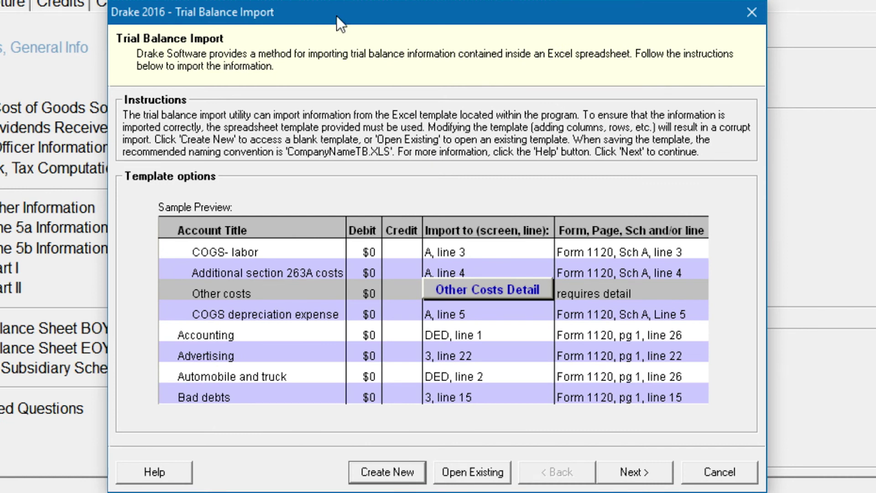
click(657, 477)
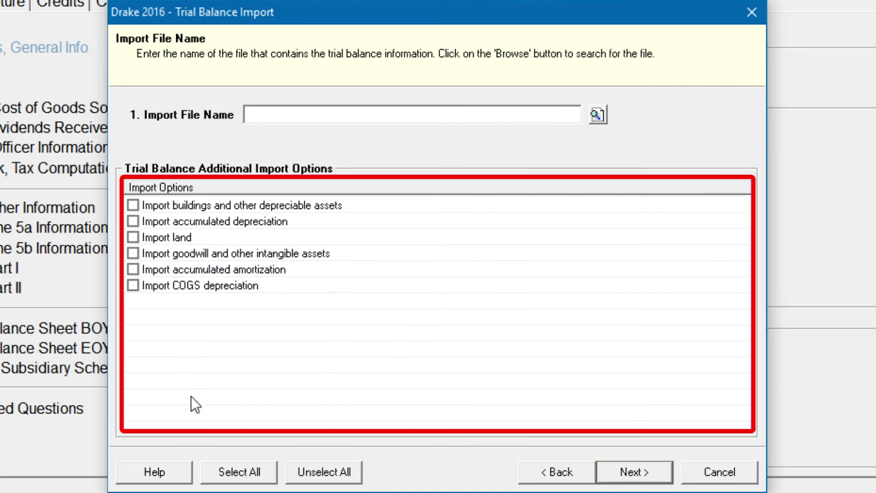
click(254, 482)
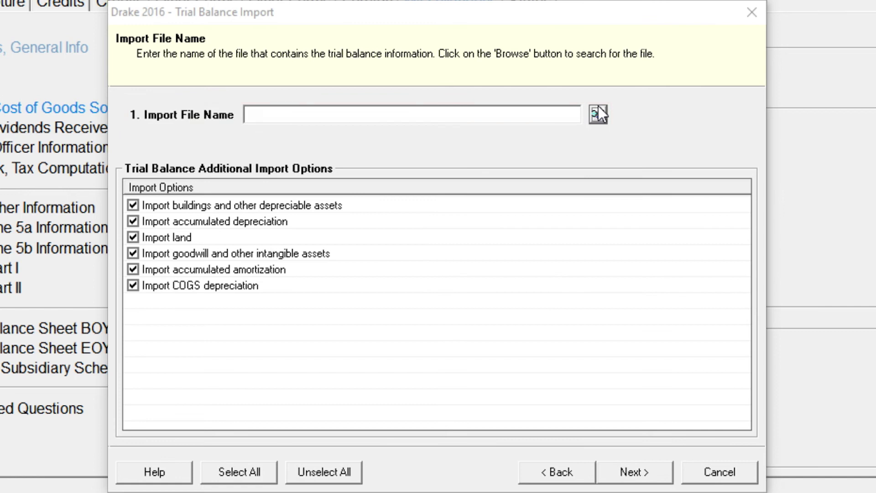
click(597, 115)
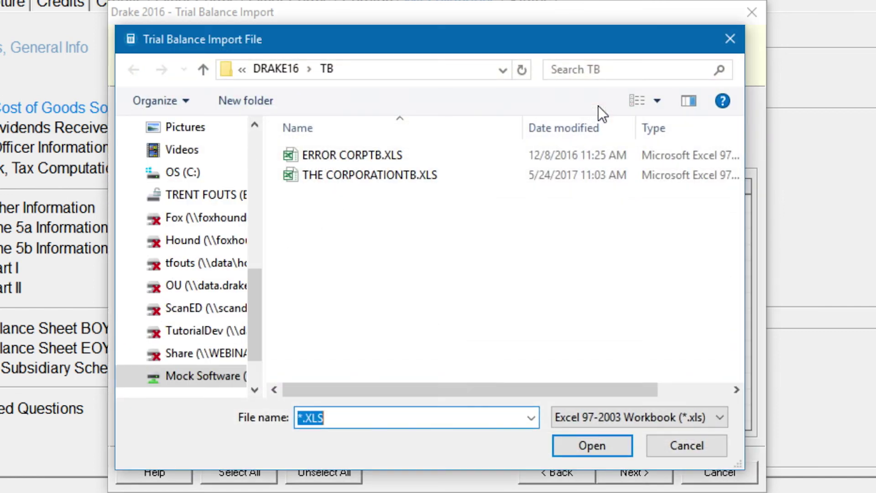
click(456, 175)
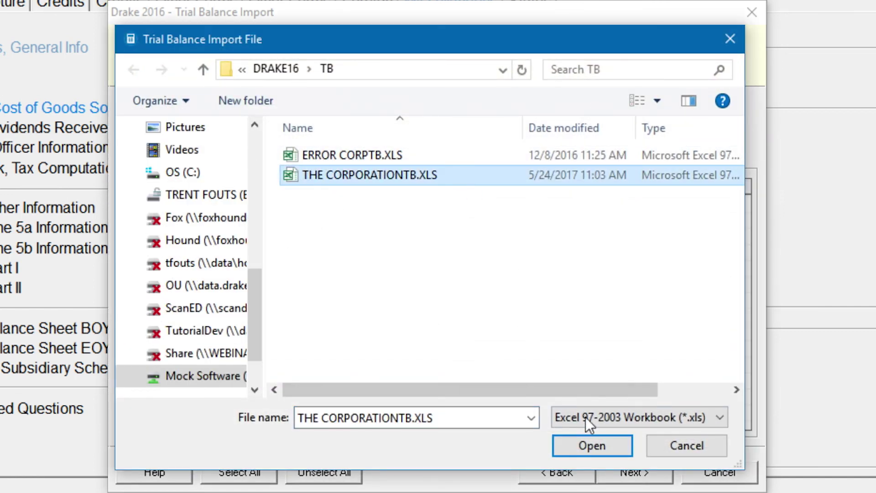
click(617, 454)
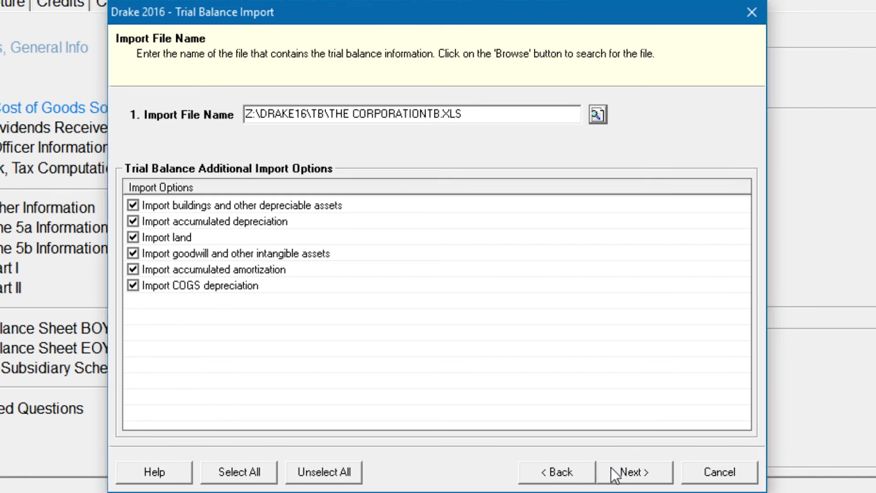
click(642, 483)
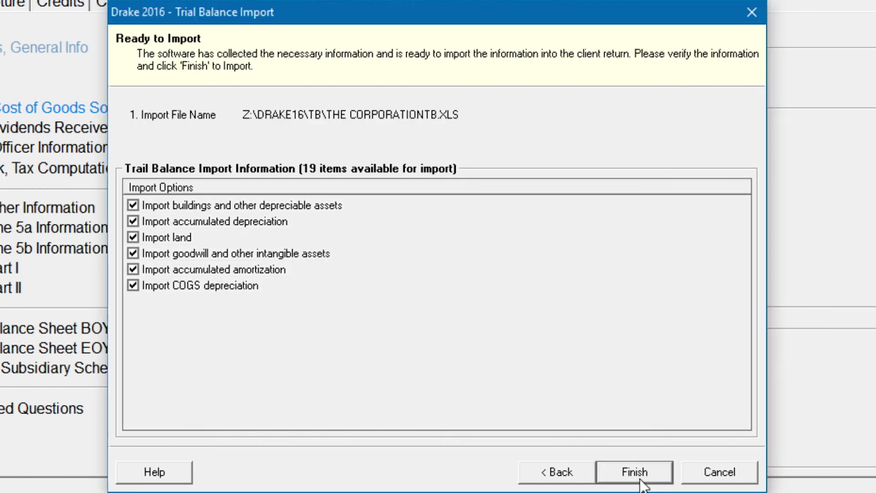
Finish the trial balance import, filling the Deductions and Form 1125-A screens
click(640, 479)
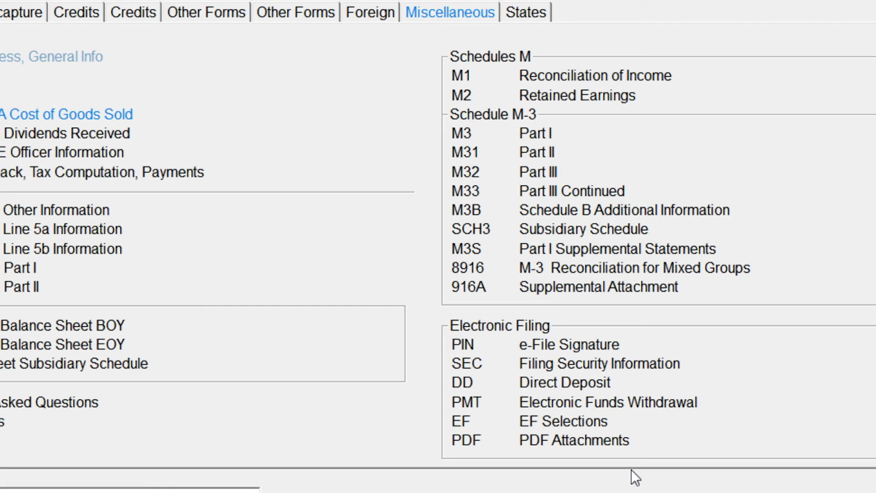